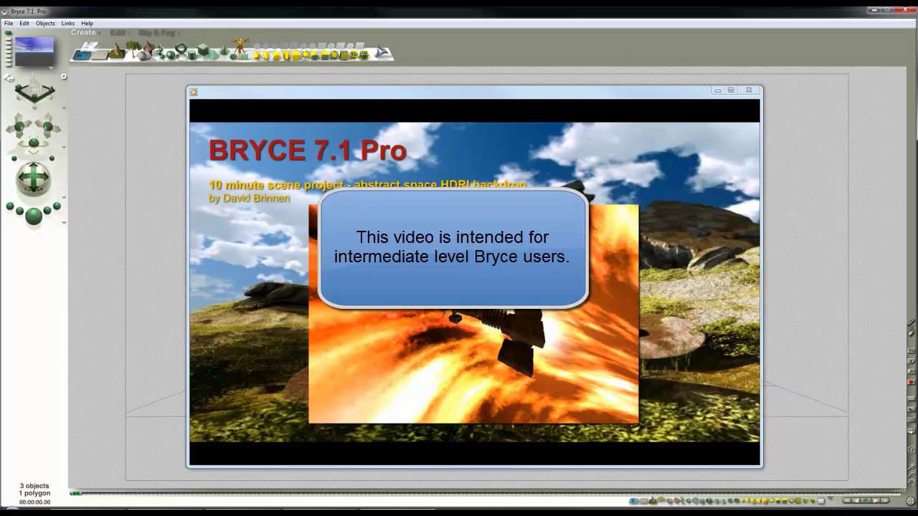
Close the intro media player to reveal the empty Bryce workspace and ground grid
mouse_move(649, 200)
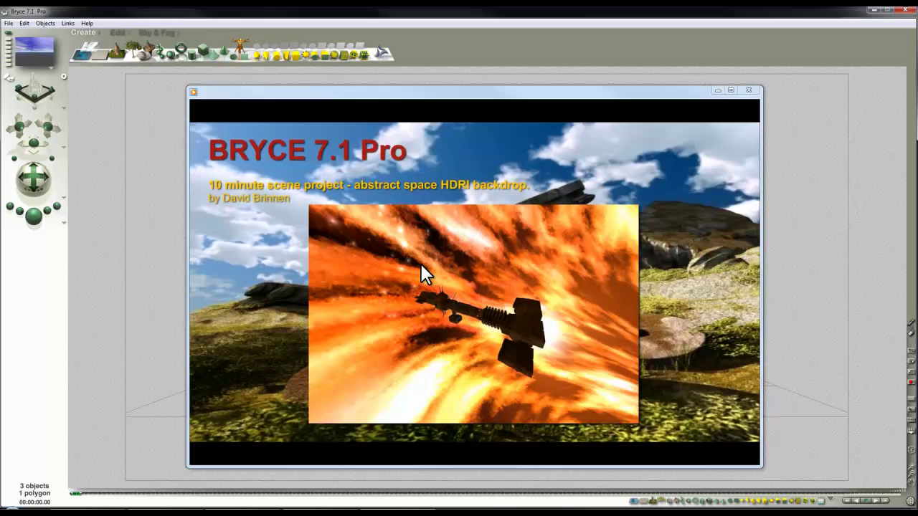
mouse_move(306, 153)
click(748, 90)
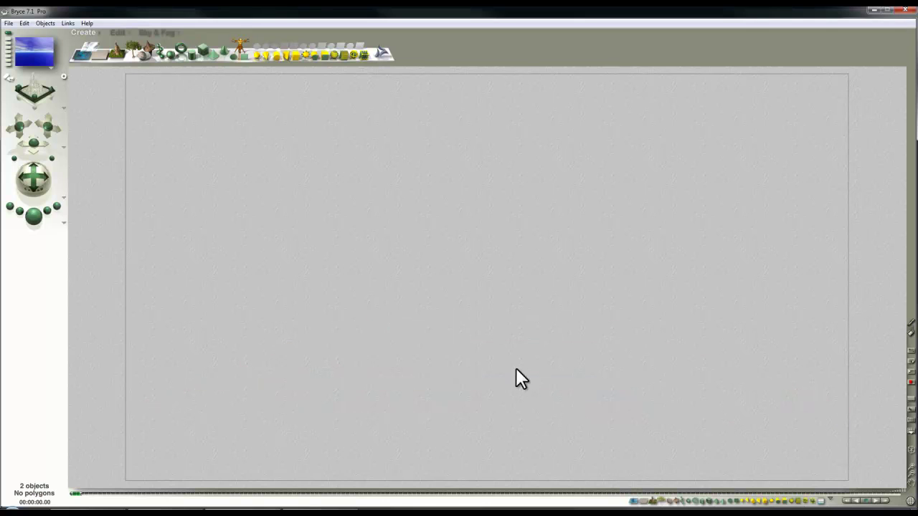
click(170, 53)
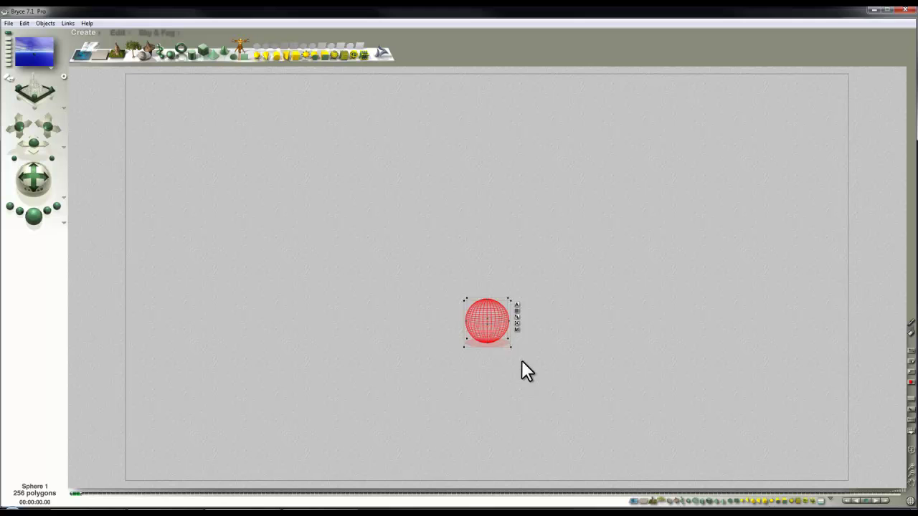
Add a sphere and give it Diffusion 0 and Reflection 100 in the Materials Lab
click(516, 329)
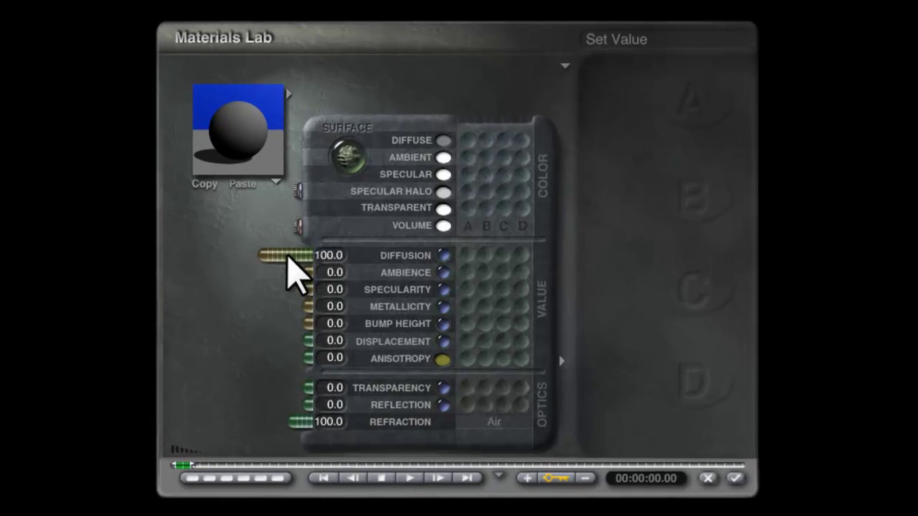
drag(287, 256, 260, 256)
drag(301, 421, 190, 405)
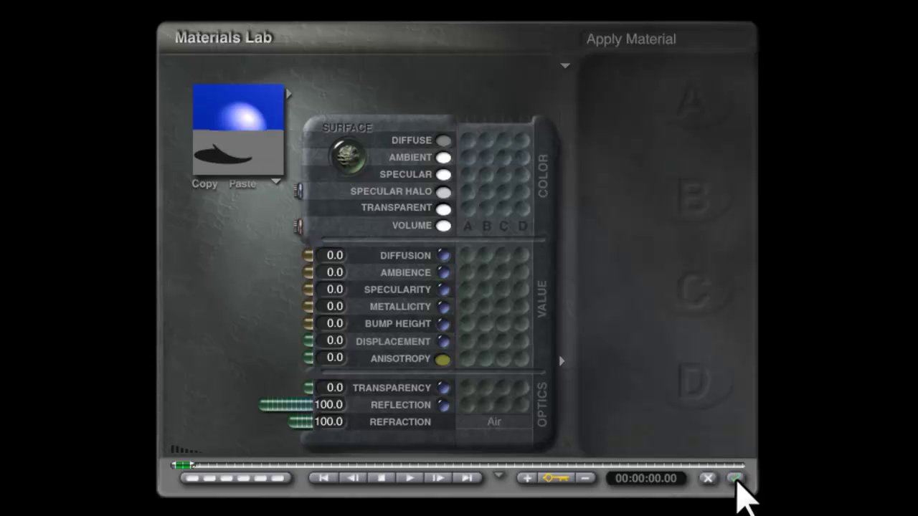
click(736, 480)
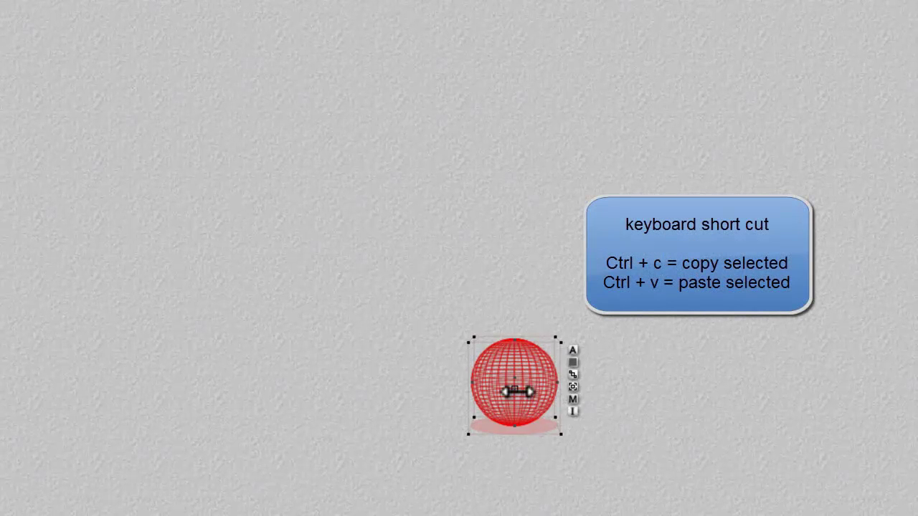
Duplicate the reflective sphere twice, arranging the copies into a pyramid
key(ctrl+c)
key(ctrl+v)
drag(527, 402, 571, 318)
key(ctrl+v)
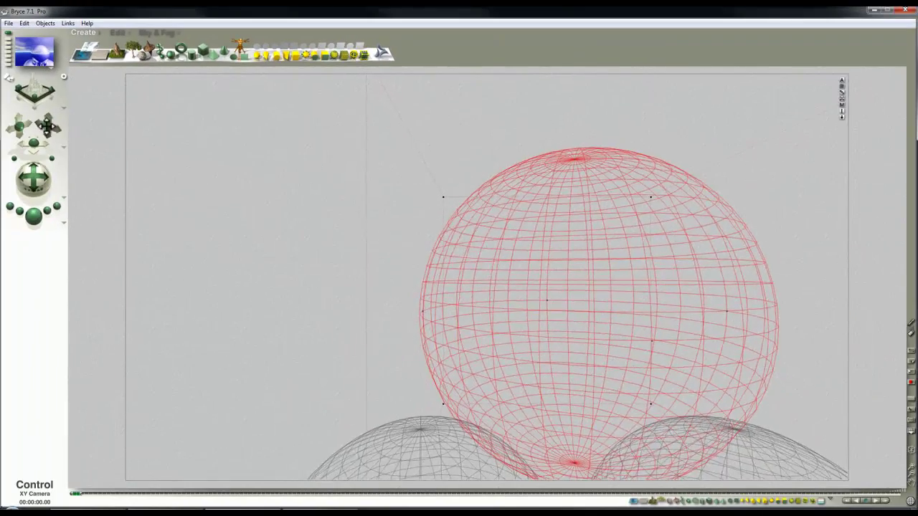
Move the camera in beneath the spheres and set the document aspect ratio to 1:1 (850 x 850)
drag(47, 128, 31, 180)
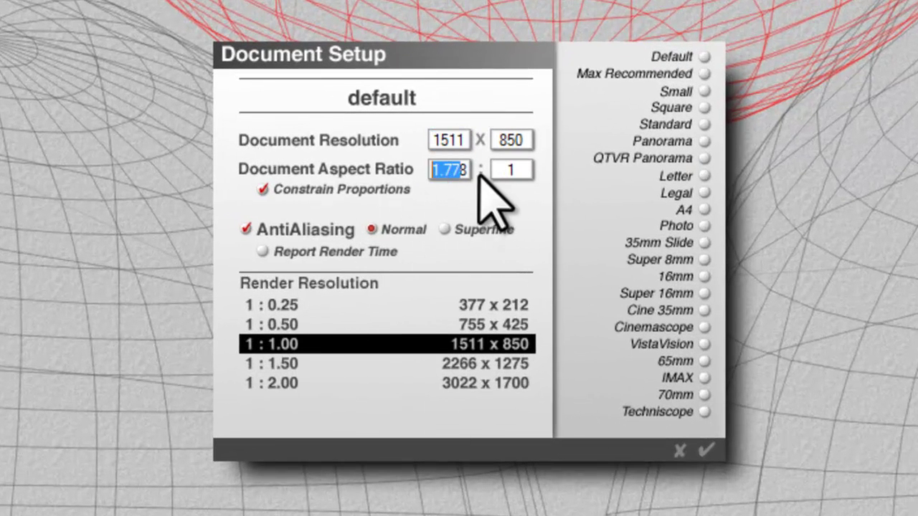
drag(466, 169, 441, 166)
text(1)
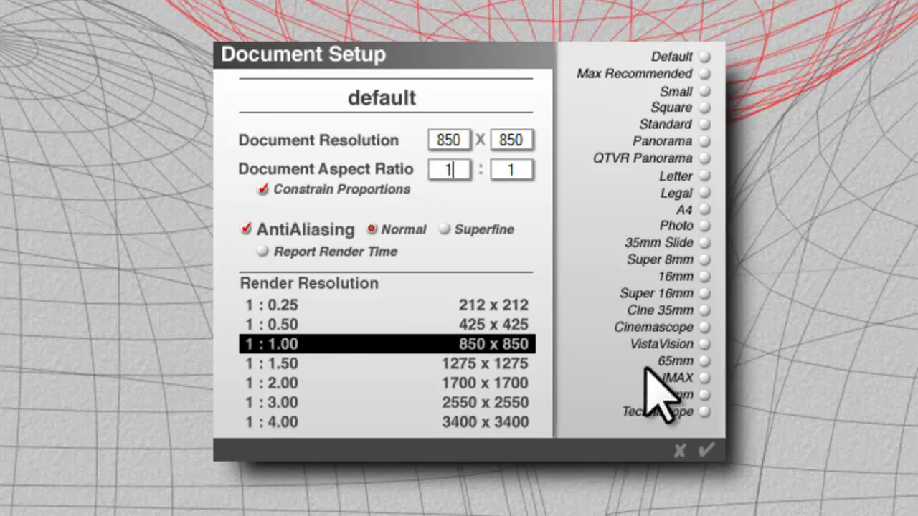
click(708, 452)
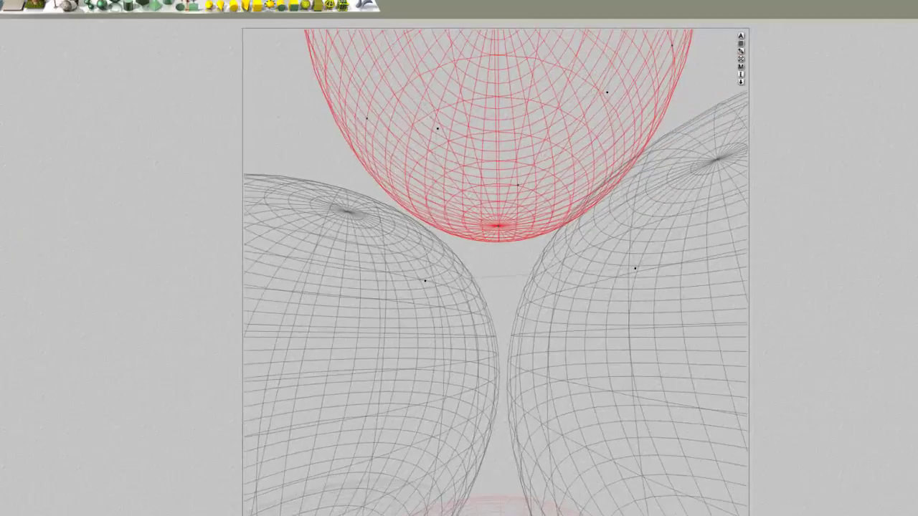
Adjust the field of view, shift the camera, and lower the top sphere, then re-render
click(34, 215)
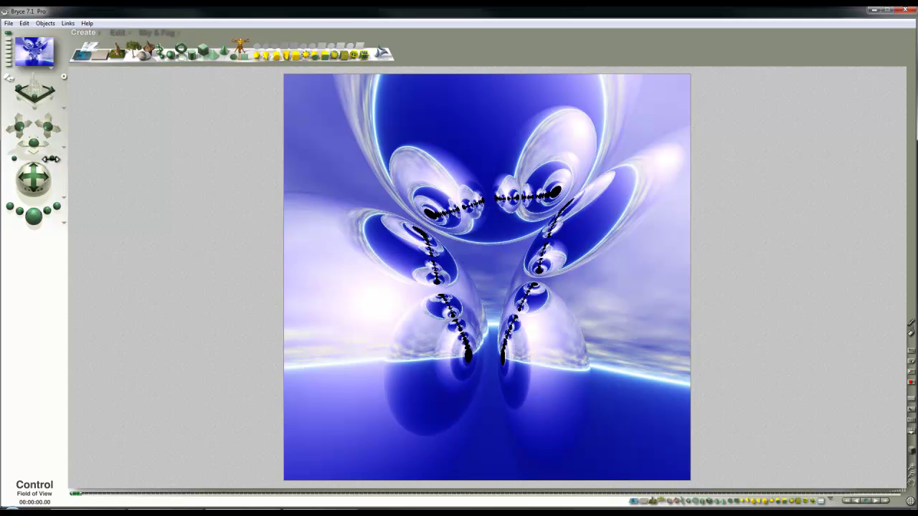
mouse_move(50, 159)
mouse_down()
mouse_move(53, 167)
mouse_move(47, 160)
mouse_up()
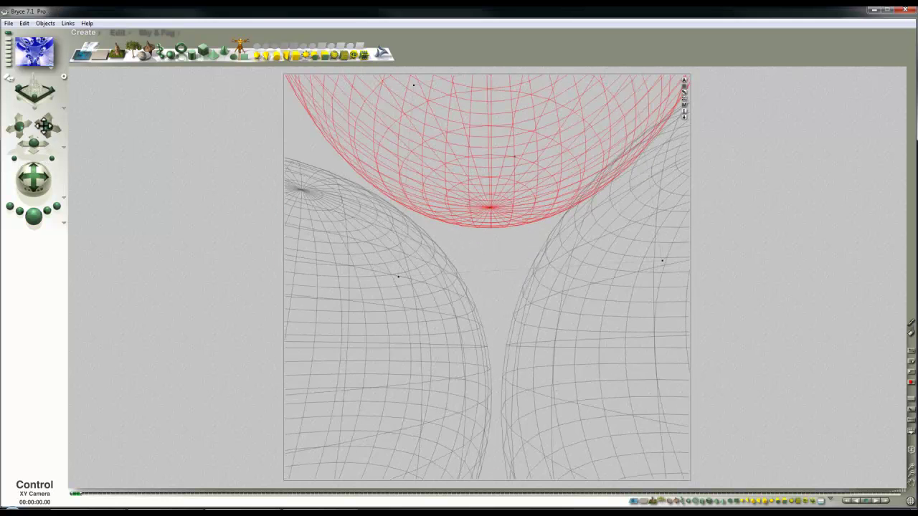
drag(44, 127, 47, 128)
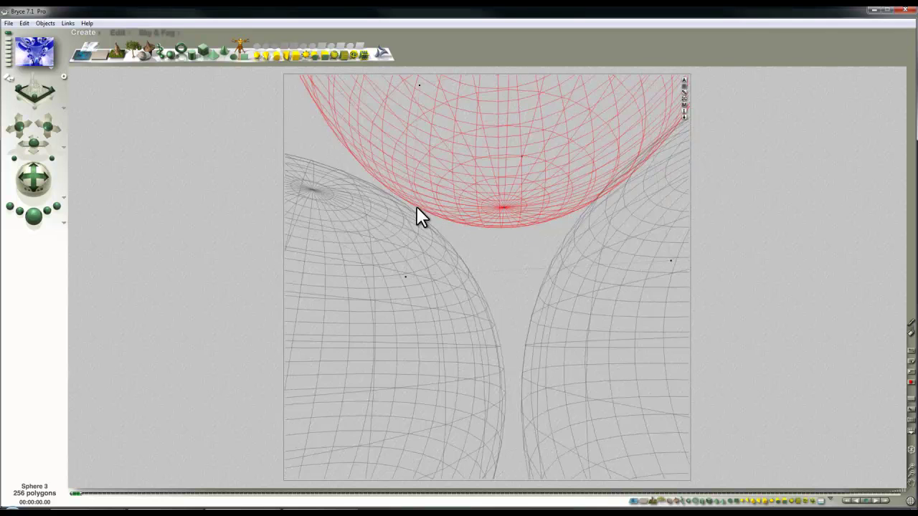
drag(417, 207, 414, 170)
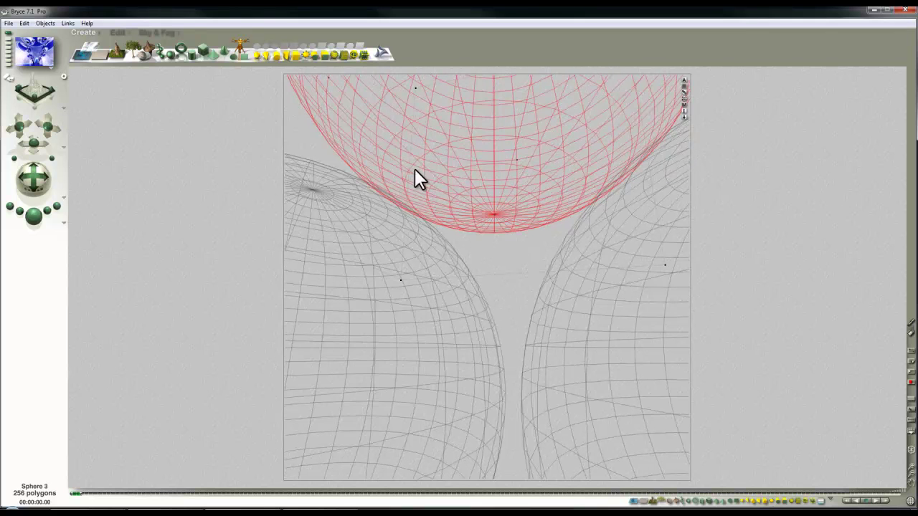
click(36, 216)
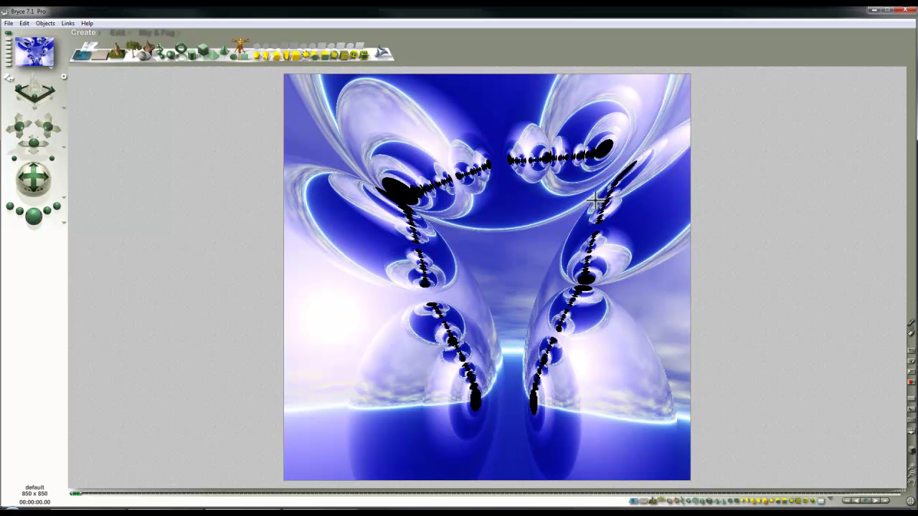
Move the right sphere left and re-render to close the reflection triangle
click(578, 424)
drag(606, 405, 540, 428)
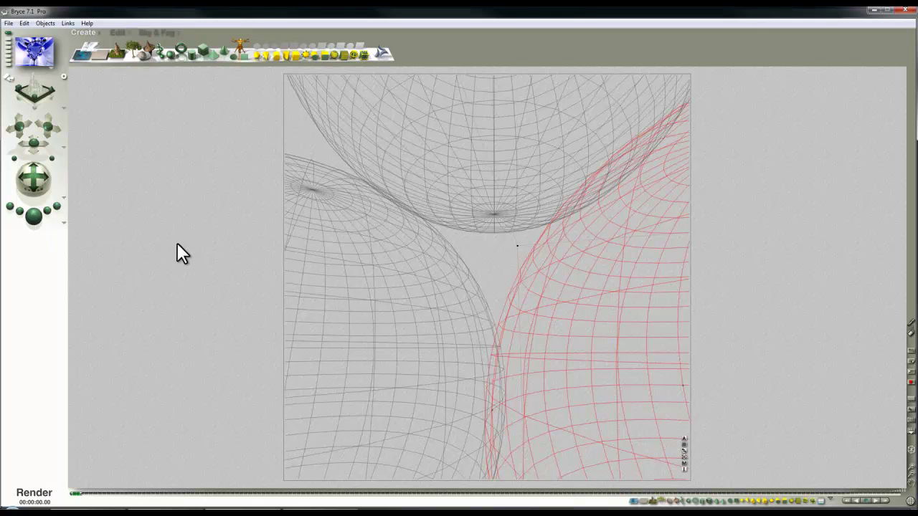
key(ctrl+r)
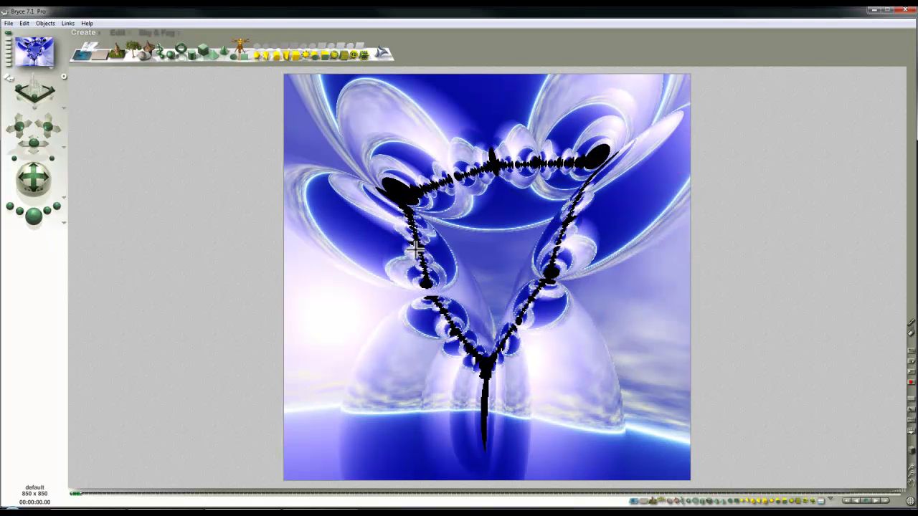
click(557, 367)
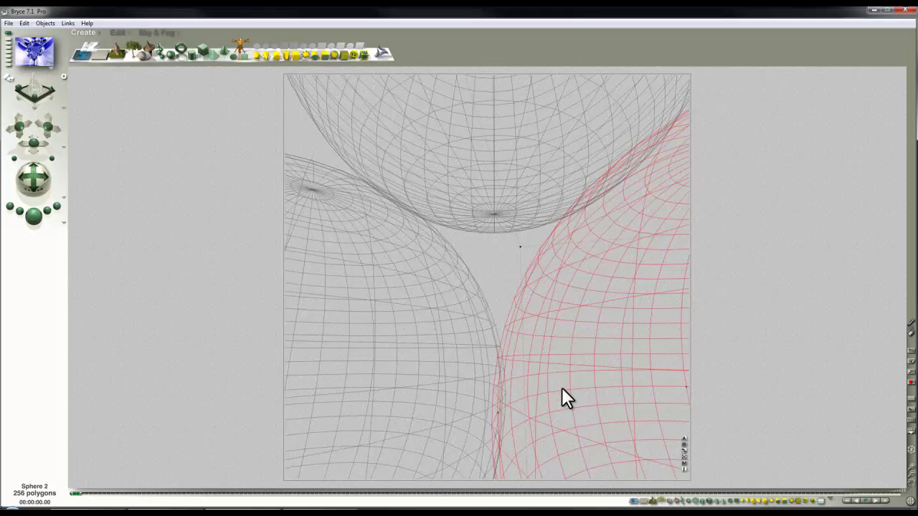
click(518, 191)
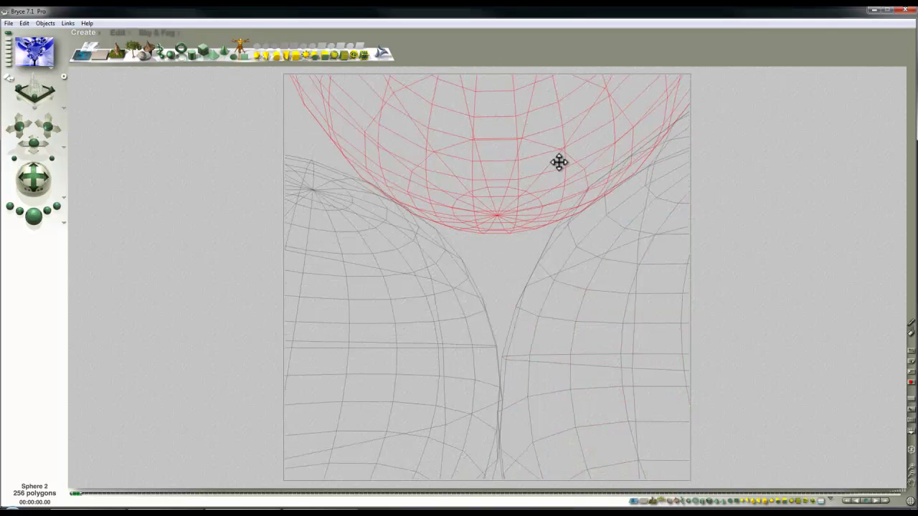
click(33, 215)
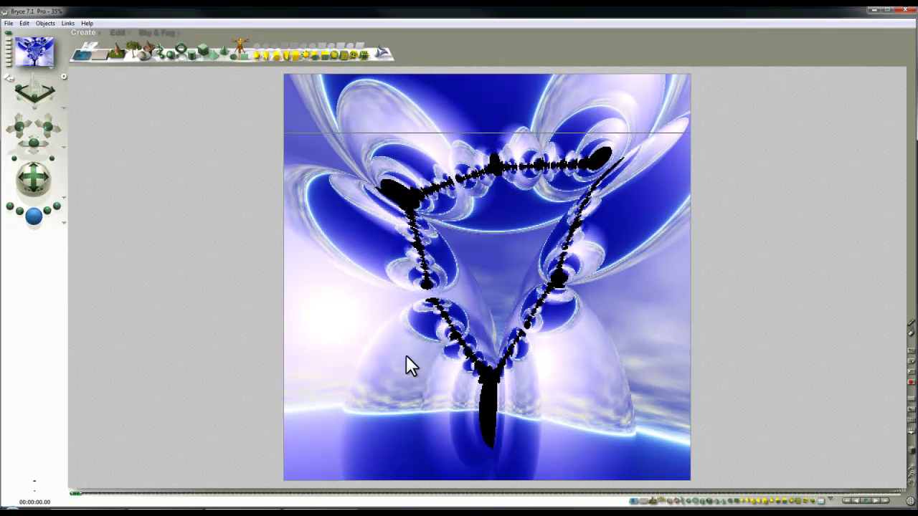
Check the render options, select the ellipse, then move the camera closer and render
click(63, 224)
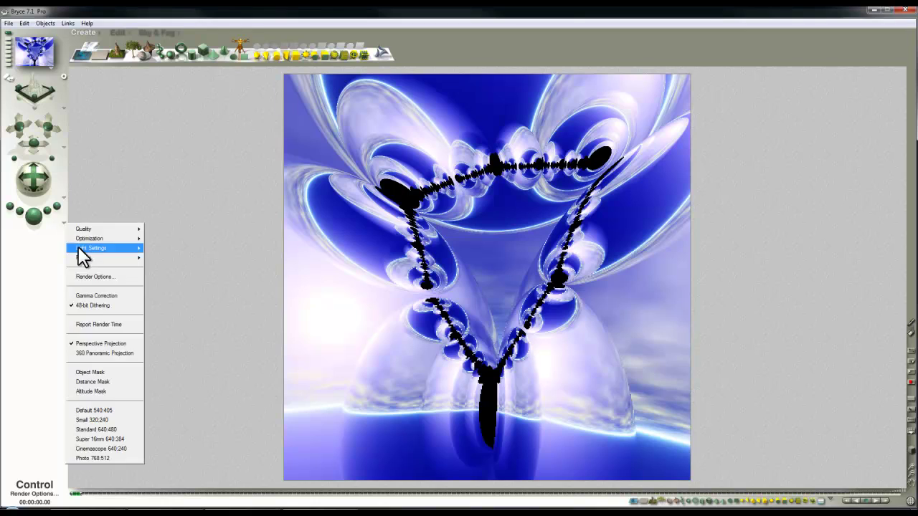
click(83, 272)
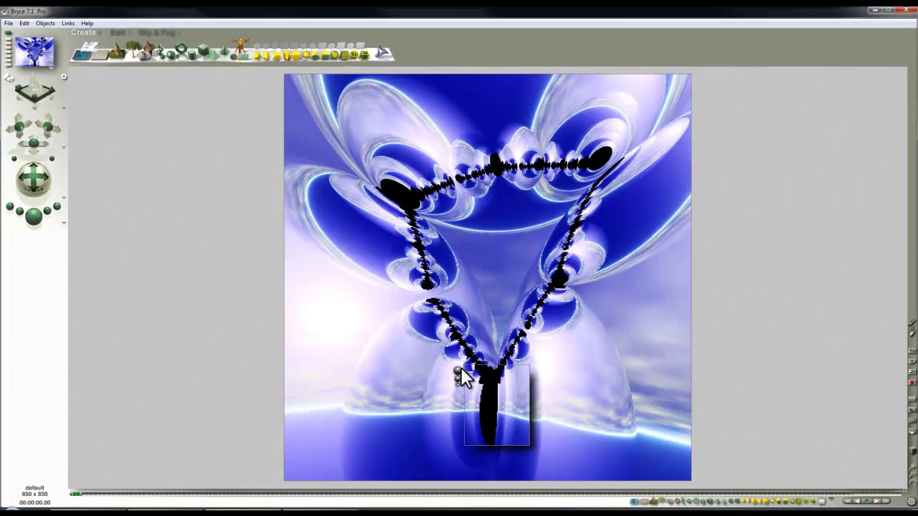
click(598, 363)
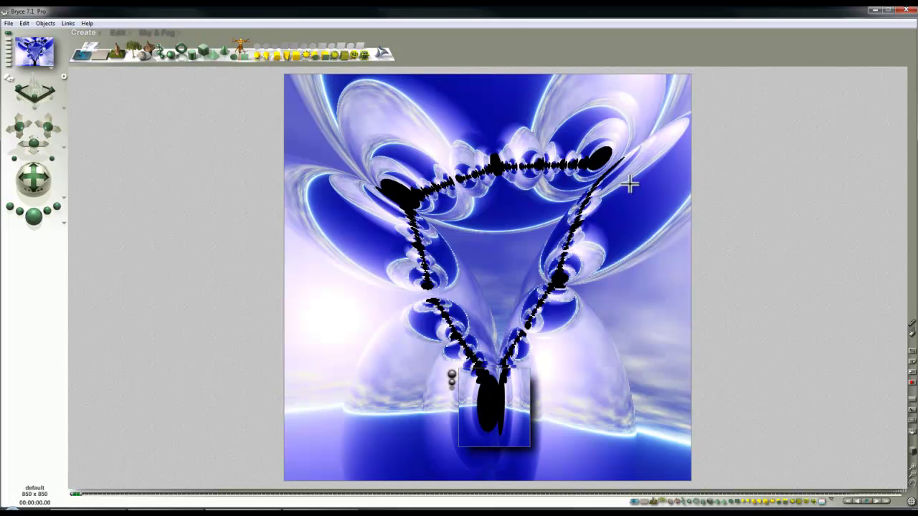
click(605, 159)
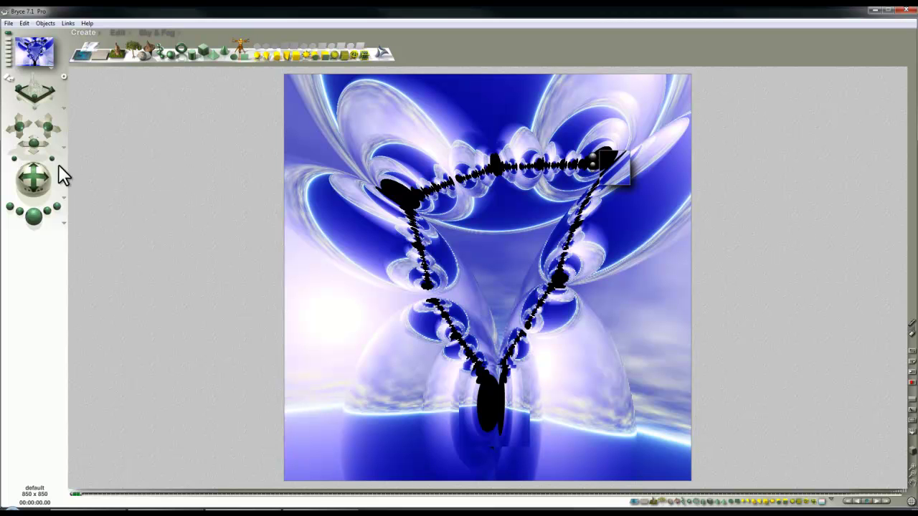
drag(47, 159, 36, 144)
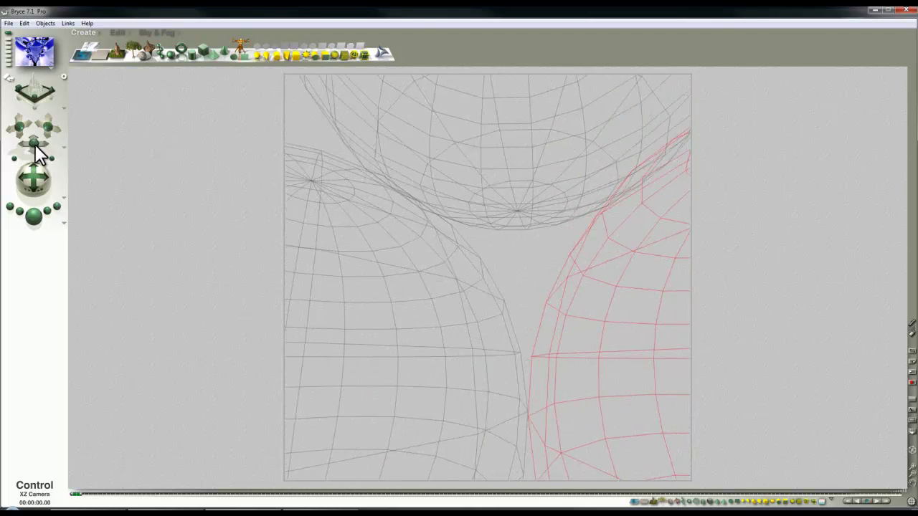
click(34, 215)
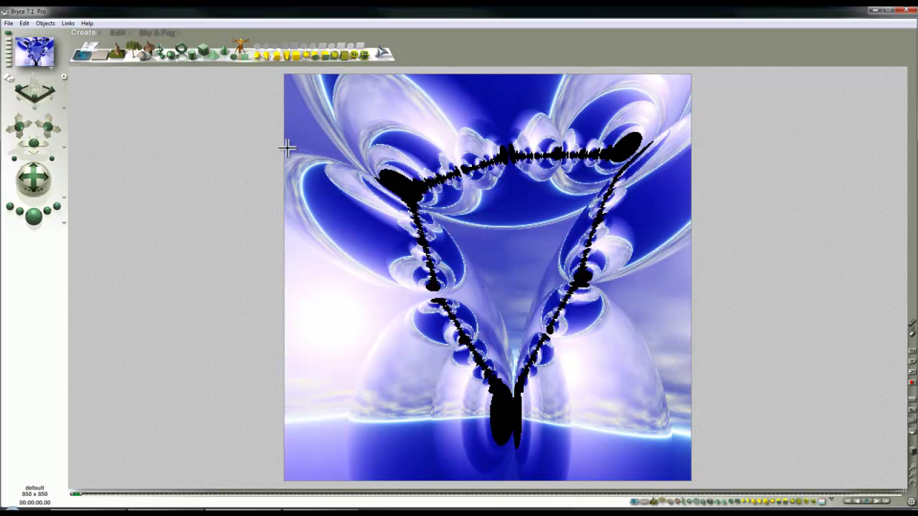
Change the Cloud Height in Sky & Fog and render until violet fractal bands appear
click(159, 32)
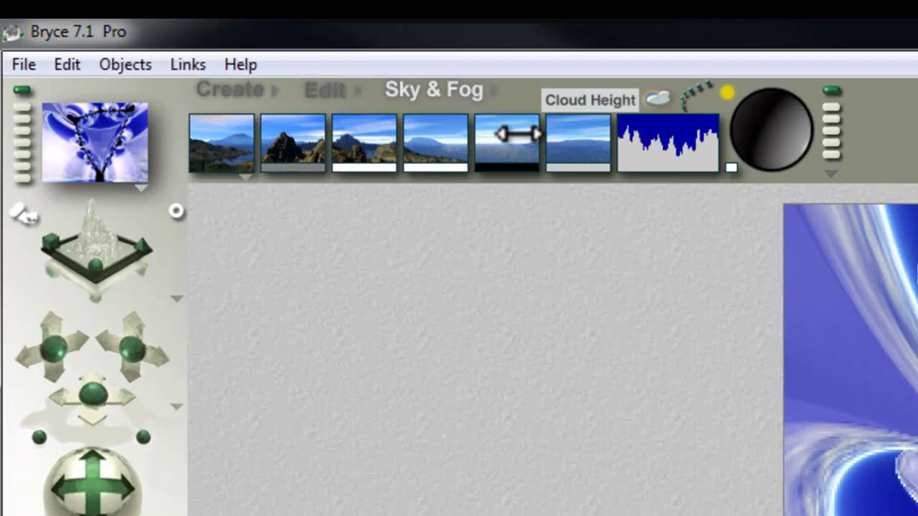
drag(516, 133, 502, 136)
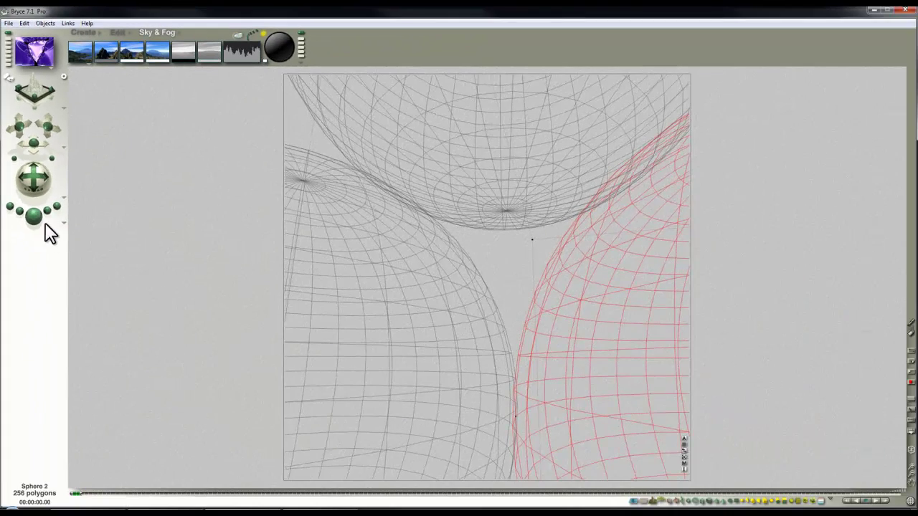
click(34, 215)
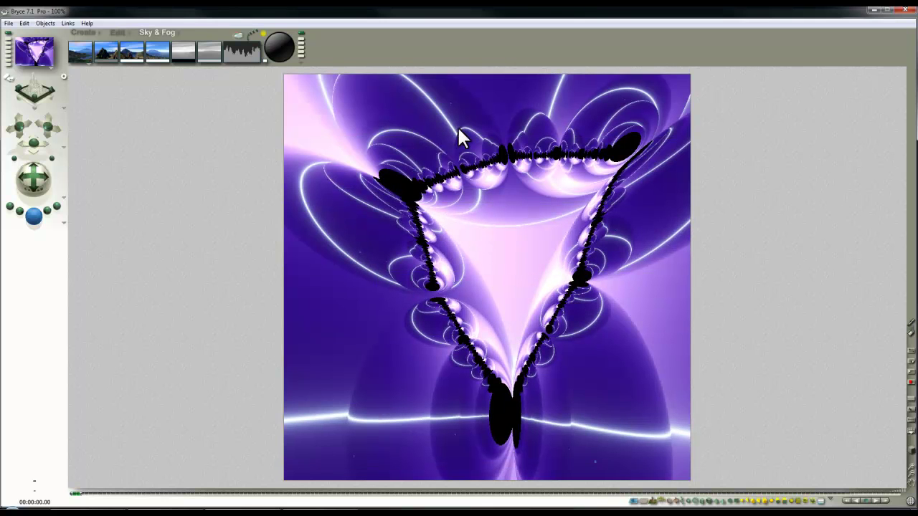
click(476, 171)
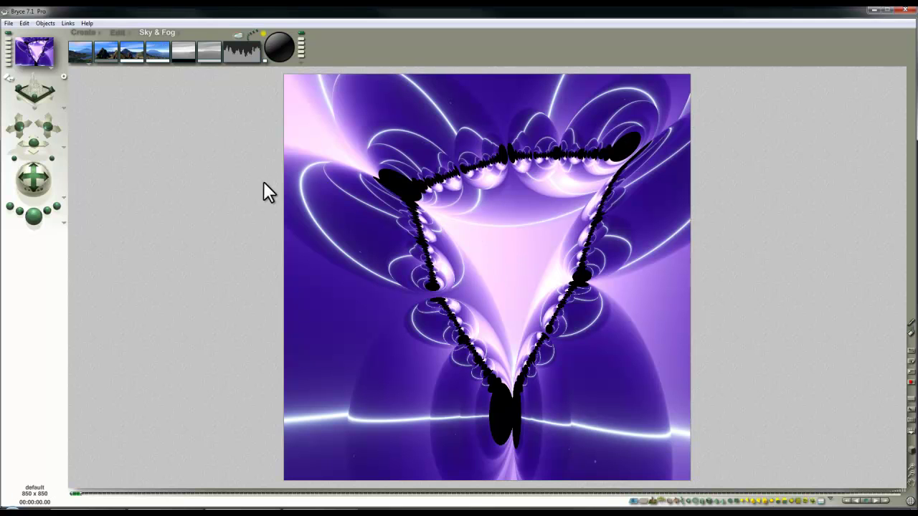
Apply the Darker Sky preset and render the scene in magenta tones
click(88, 64)
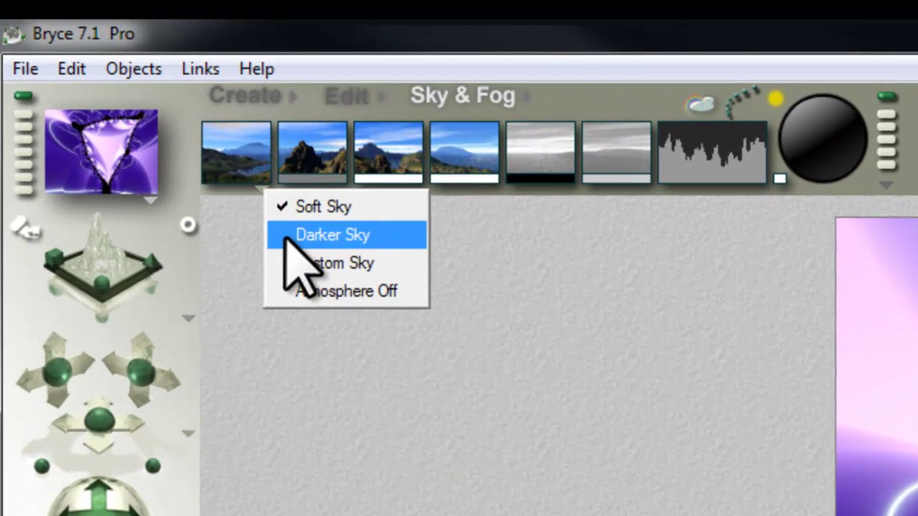
click(111, 79)
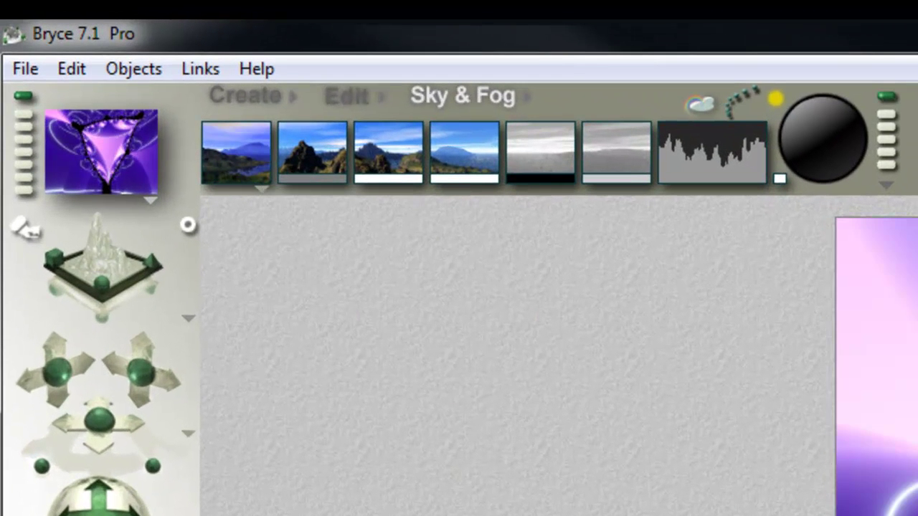
click(823, 154)
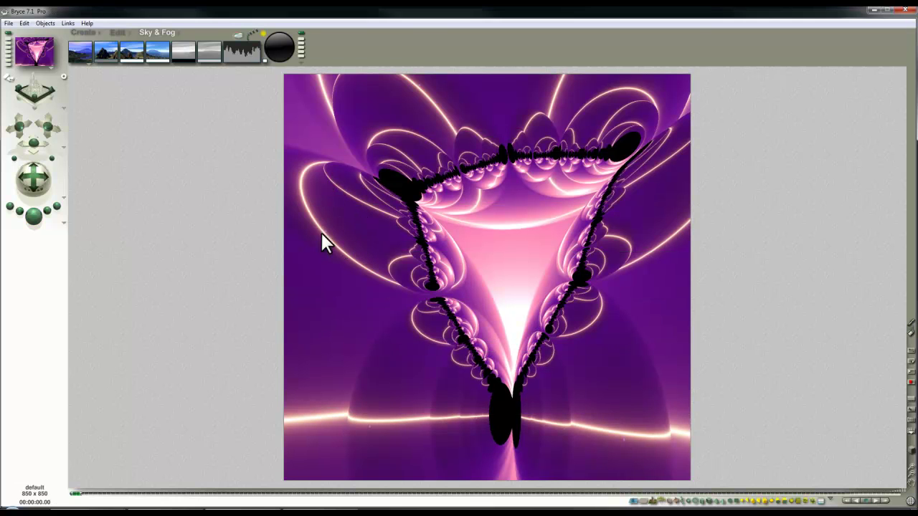
Export the rendered image as the HDR file 1.hdr
click(8, 24)
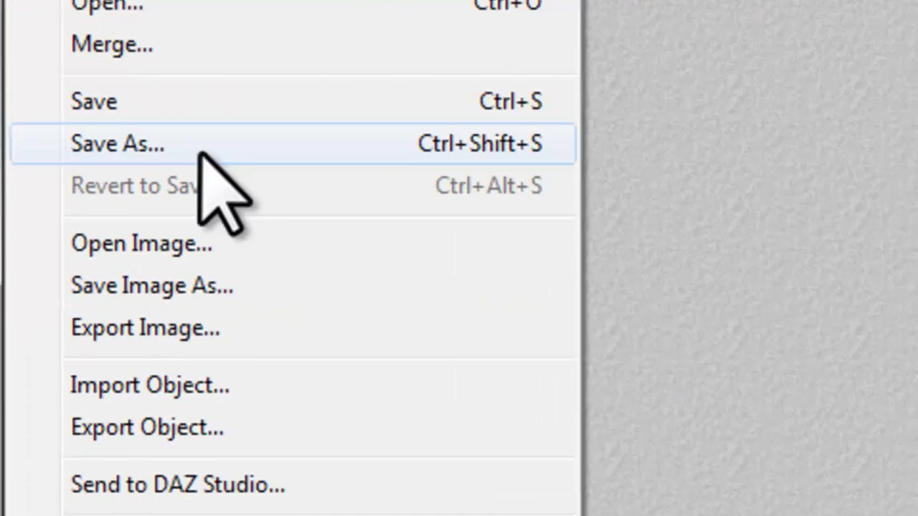
click(75, 175)
click(608, 403)
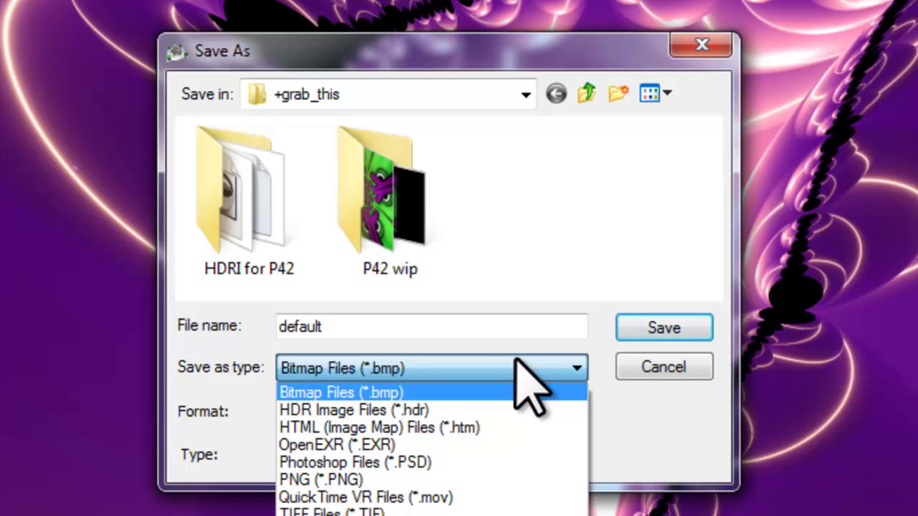
click(579, 445)
double_click(342, 322)
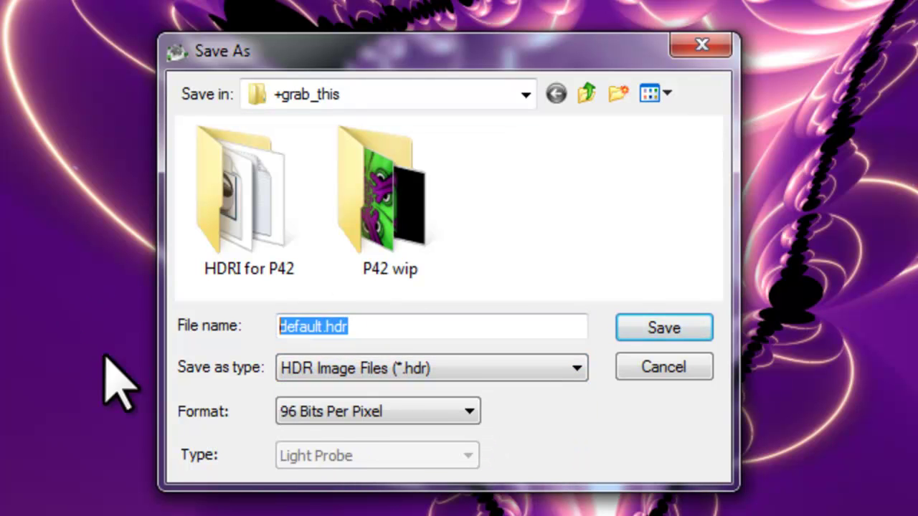
text(1)
click(663, 327)
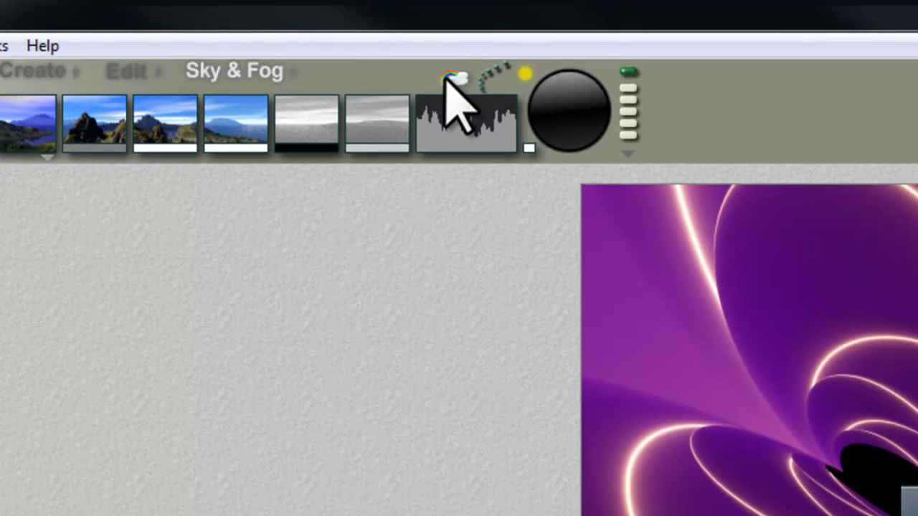
In Sky Lab's IBL settings, enable Use HDRI Image and load 1.hdr
click(491, 101)
click(791, 119)
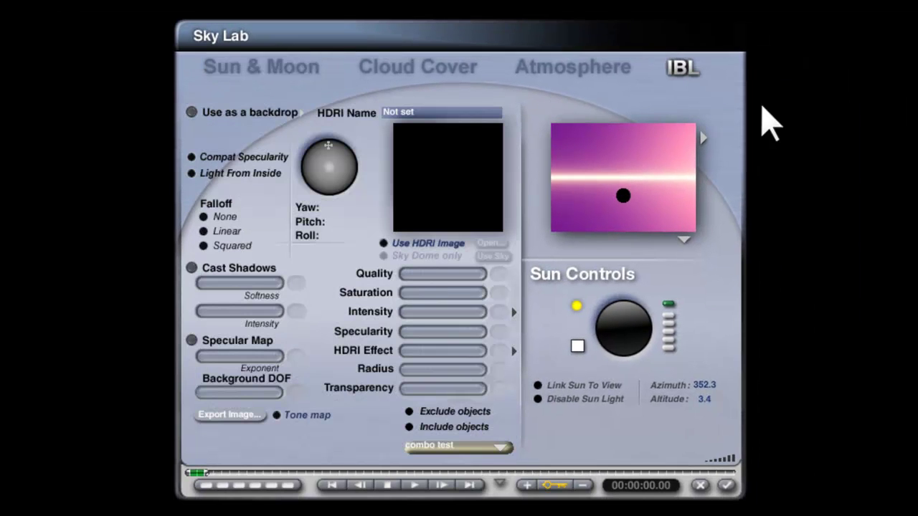
click(387, 243)
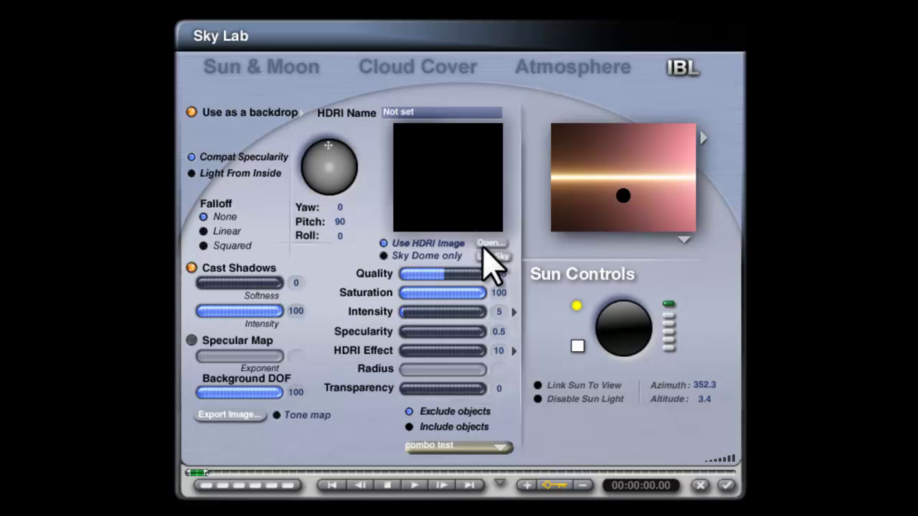
click(487, 243)
click(439, 254)
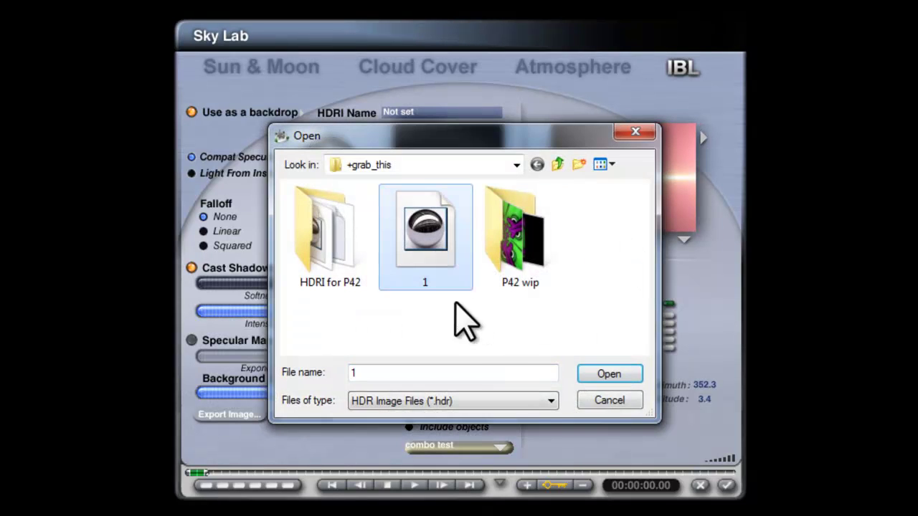
click(609, 374)
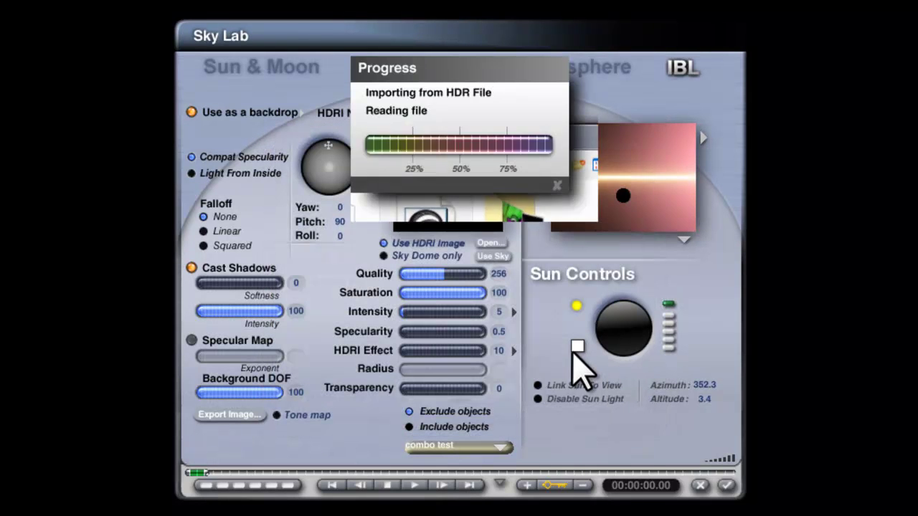
Blend the HDR backdrop with the sky and rotate the lighting to yaw 92.1, pitch 36.8
click(302, 113)
click(330, 143)
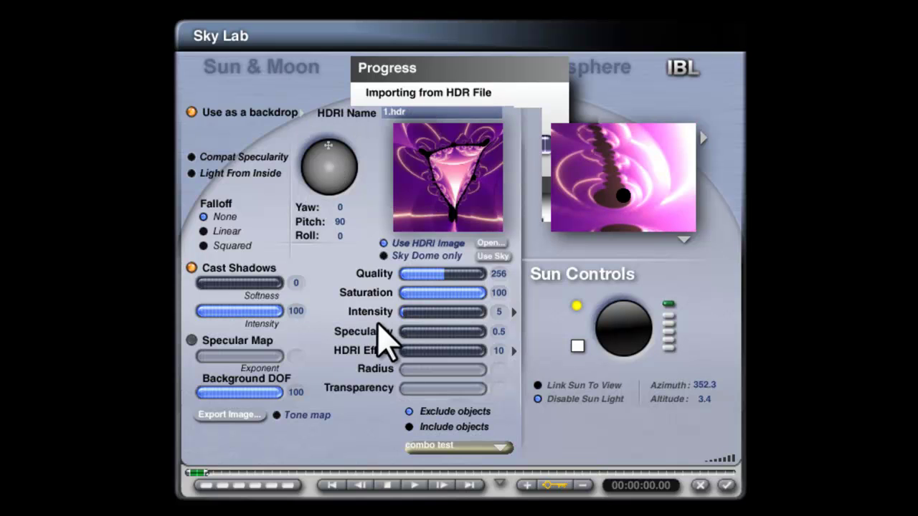
click(684, 238)
click(710, 246)
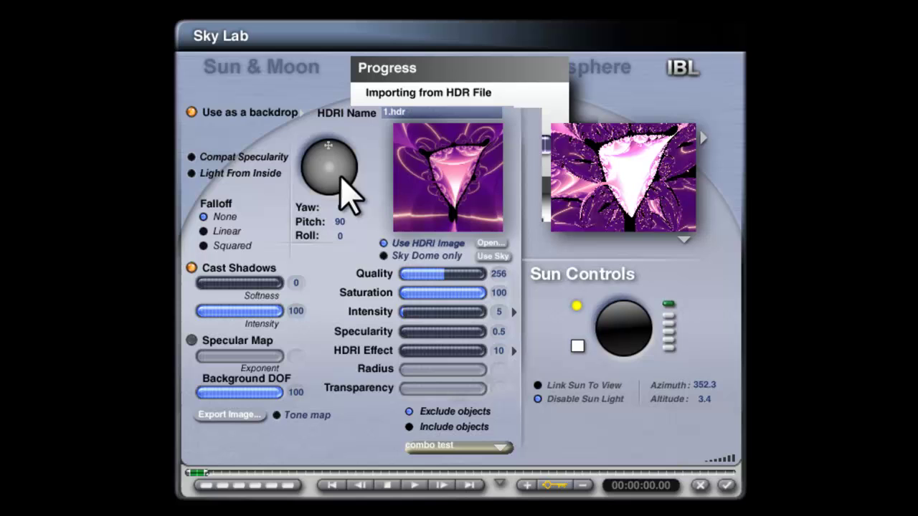
mouse_move(340, 179)
mouse_down()
mouse_move(339, 170)
mouse_move(476, 180)
mouse_up()
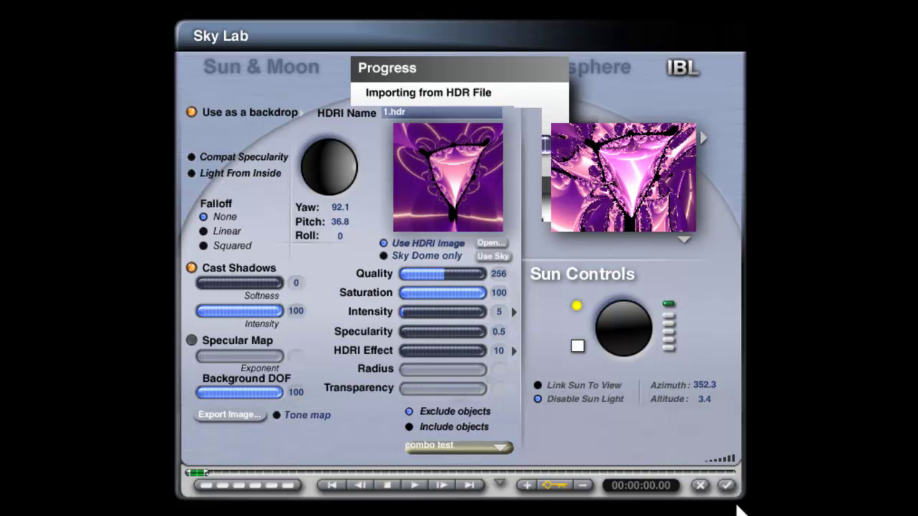
Close the Sky Lab, start a render with the 1.hdr lighting, then stop it
click(728, 485)
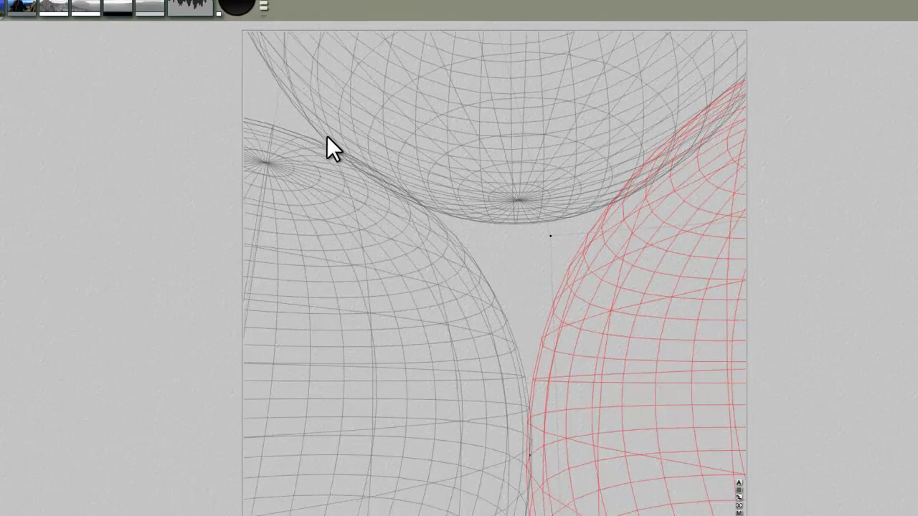
key(ctrl+r)
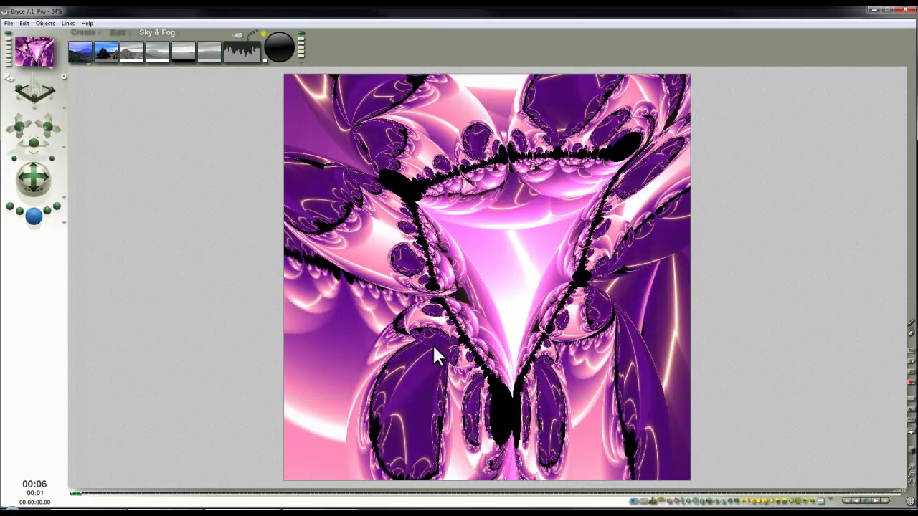
click(180, 184)
Set Haze to 8 with a red haze colour and render the scene
drag(155, 60, 157, 47)
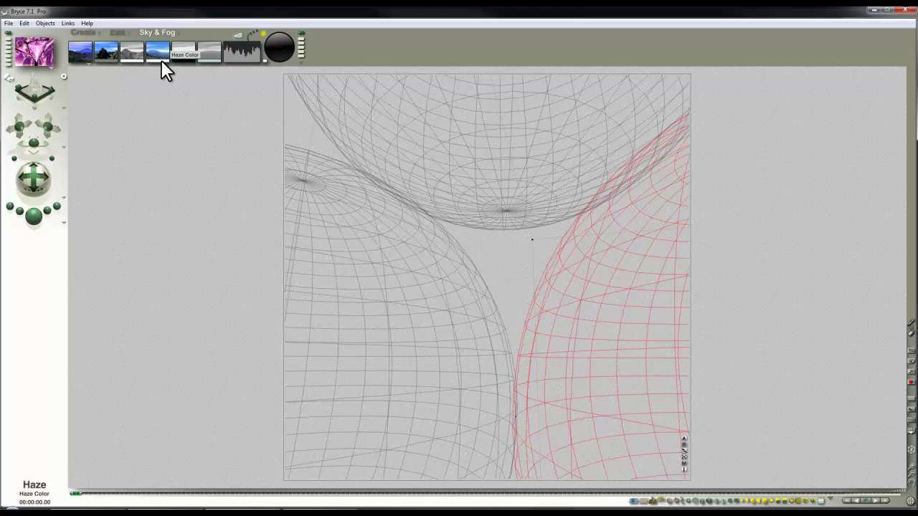
click(162, 61)
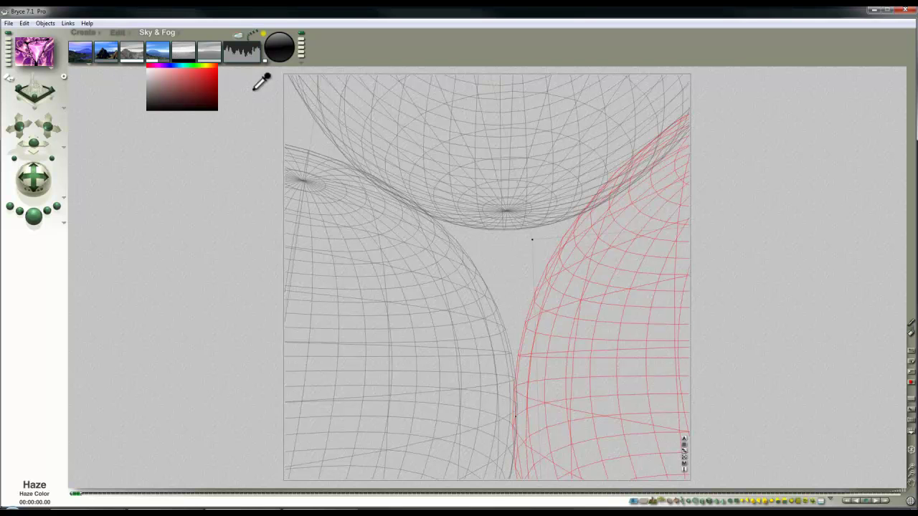
click(217, 64)
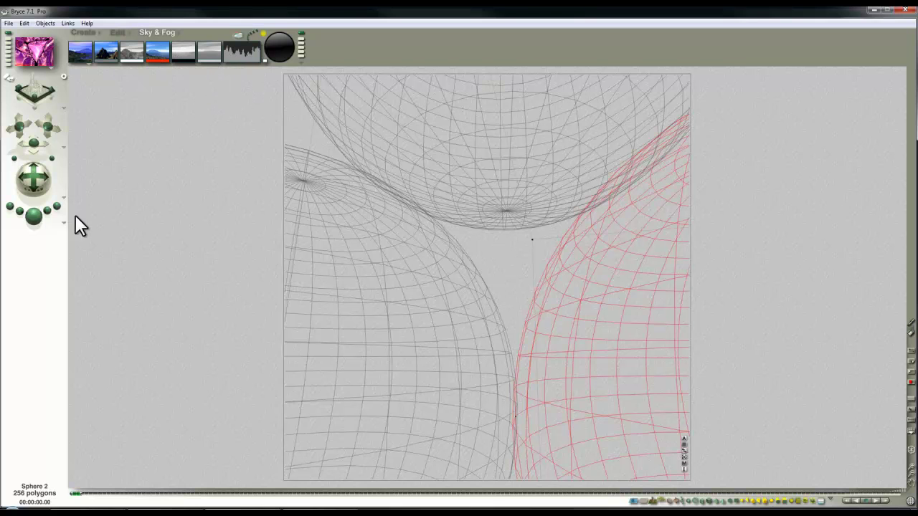
click(37, 219)
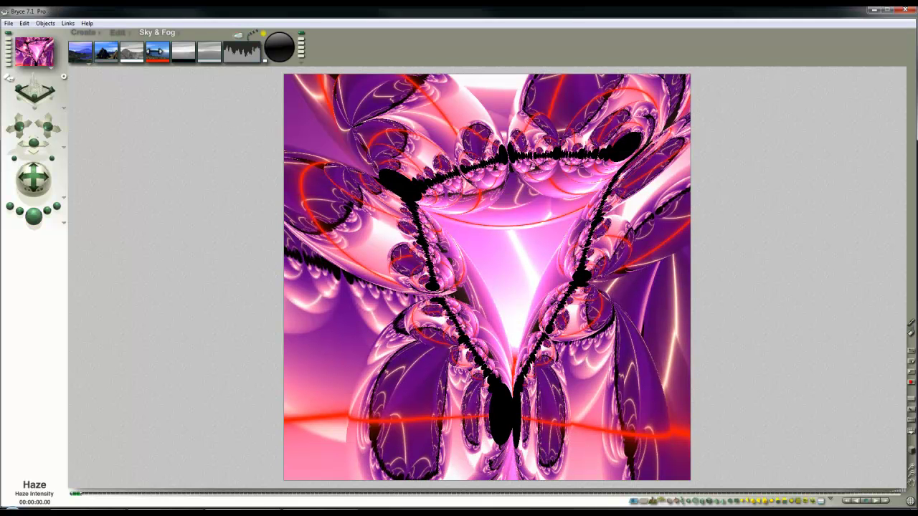
click(34, 228)
click(35, 216)
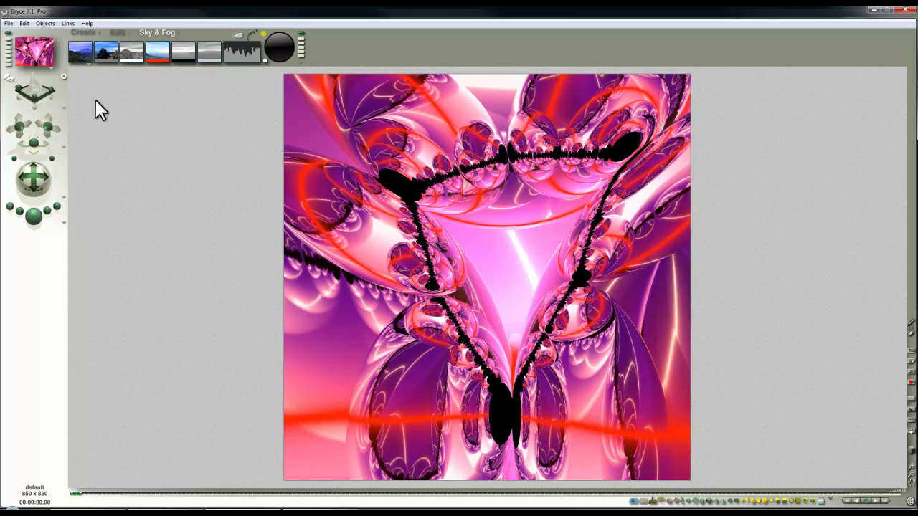
Export the red-haze render as the HDR file 2
click(9, 23)
click(36, 150)
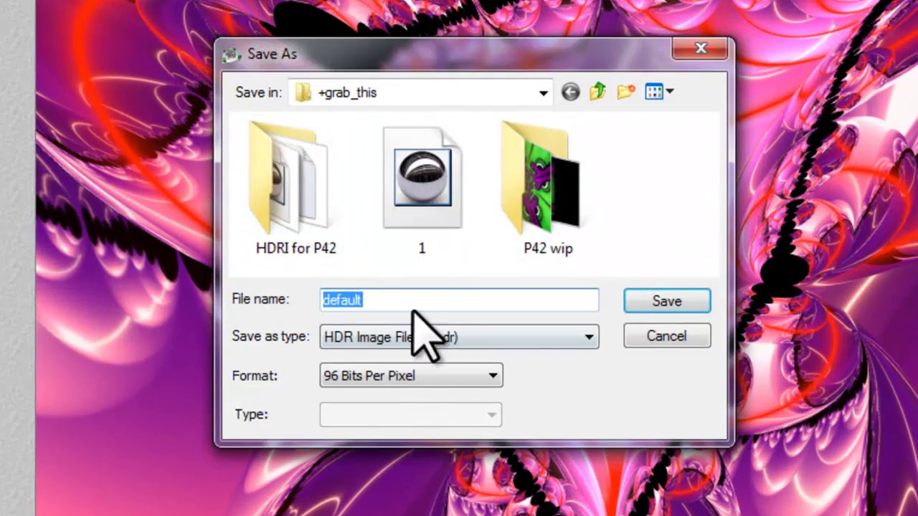
text(2)
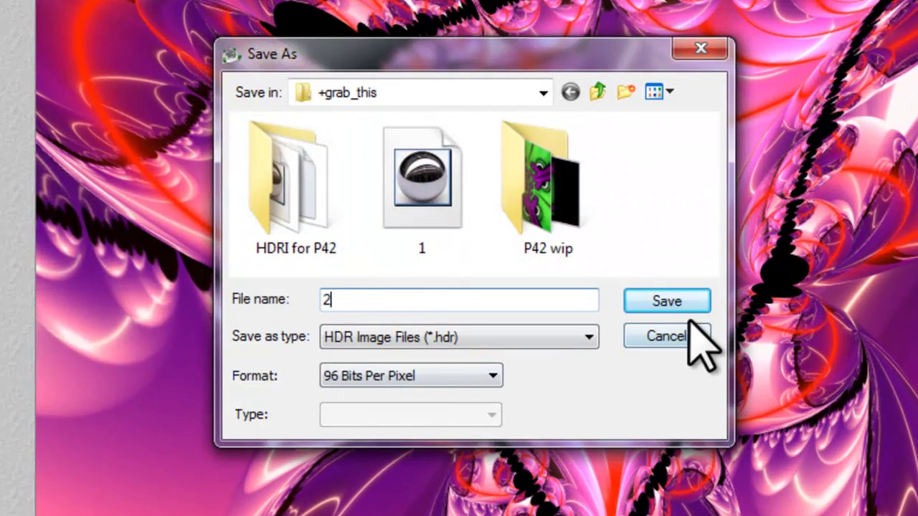
click(690, 307)
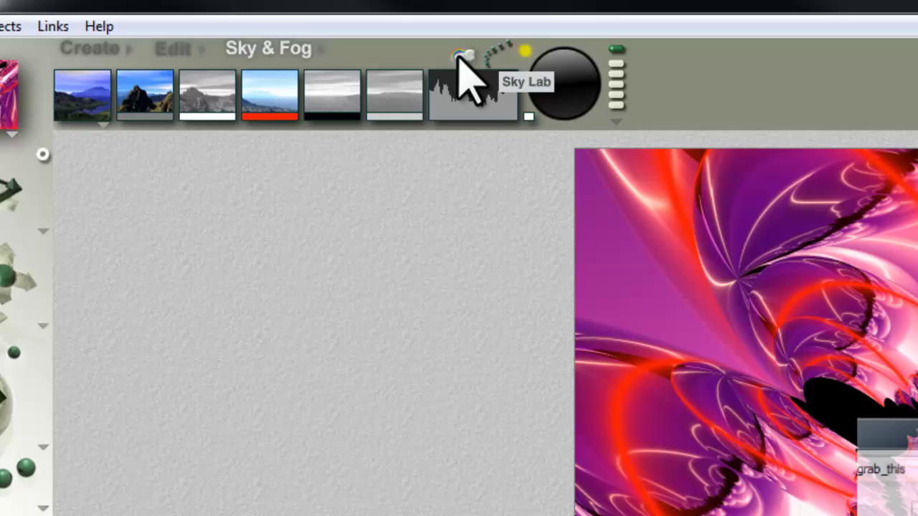
Load 2.hdr as the image-based lighting image and close the Sky Lab
click(459, 58)
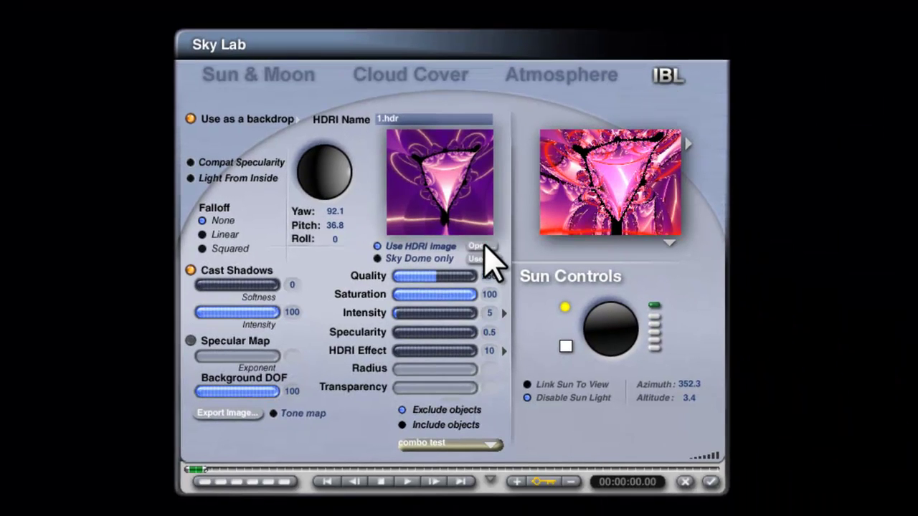
click(481, 246)
click(414, 239)
click(592, 374)
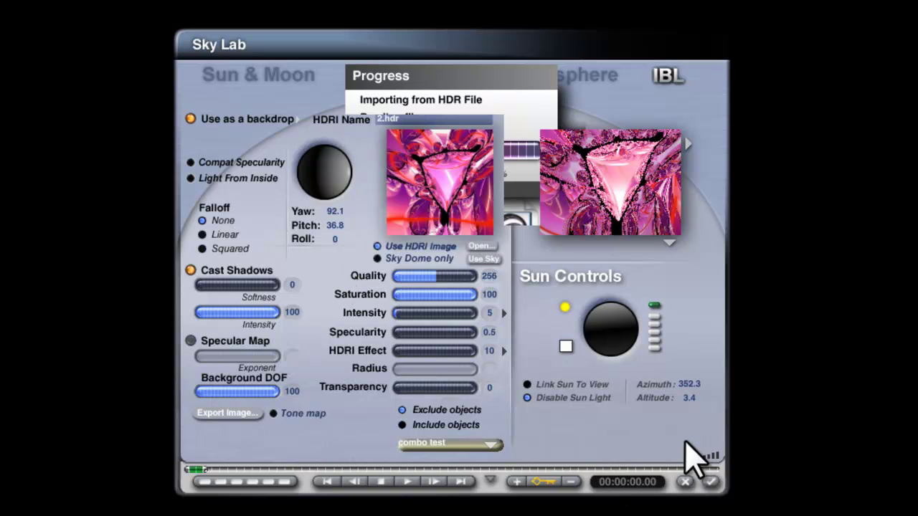
click(710, 482)
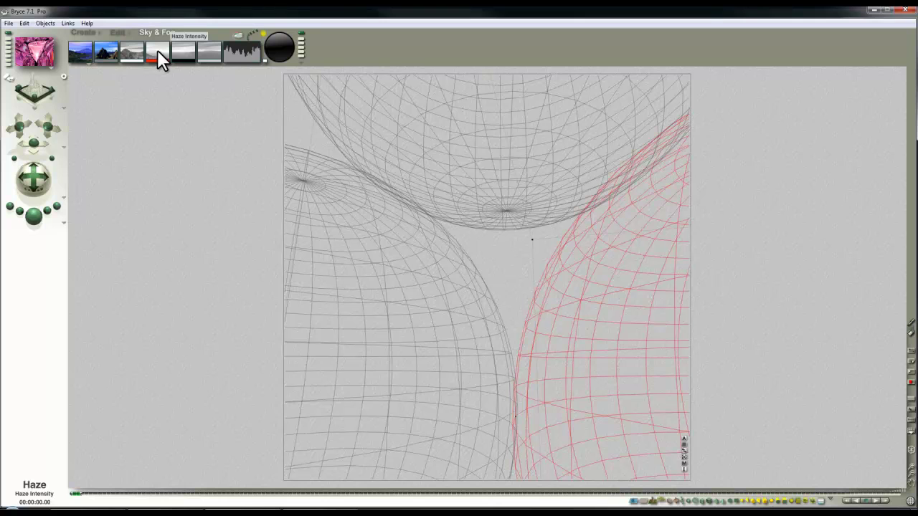
Shift the haze colour to yellow and render the scene lit by the 2.hdr backdrop
drag(157, 50, 209, 58)
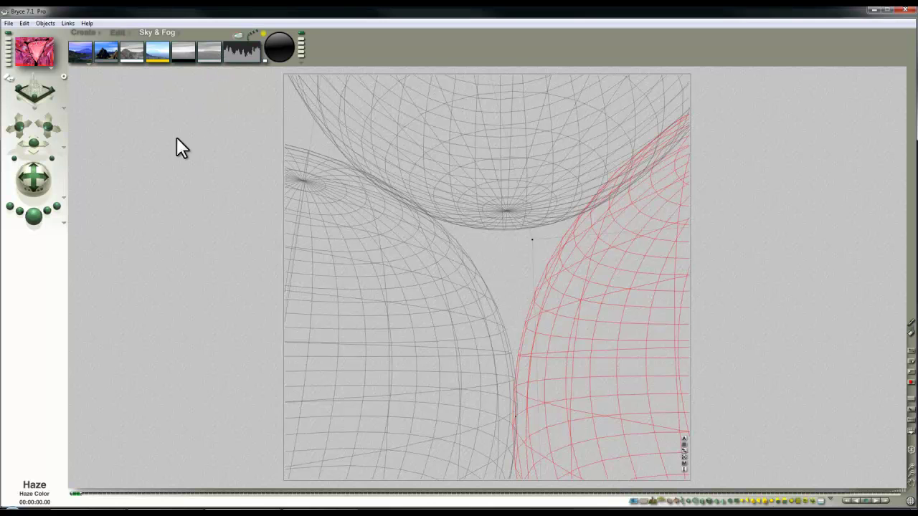
click(34, 214)
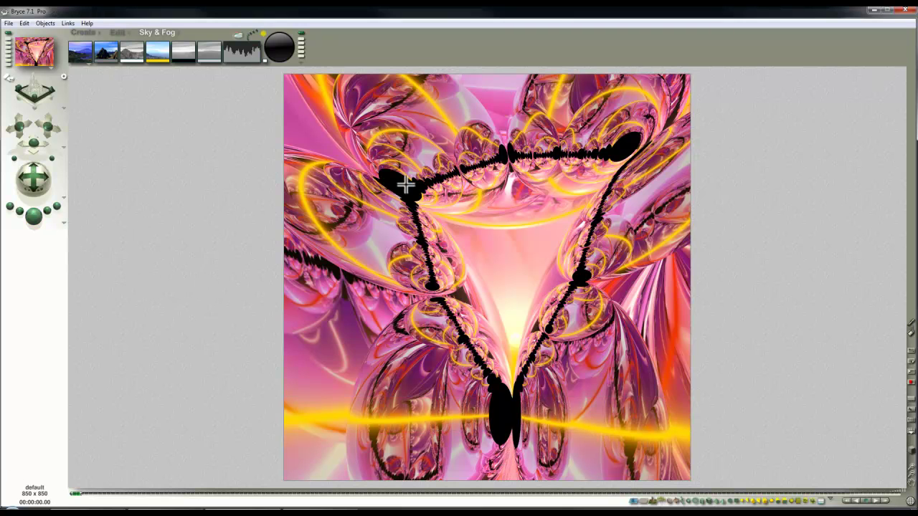
Set Maximum Ray Depth to 12 in Render Options and re-render the scene
click(63, 223)
click(91, 275)
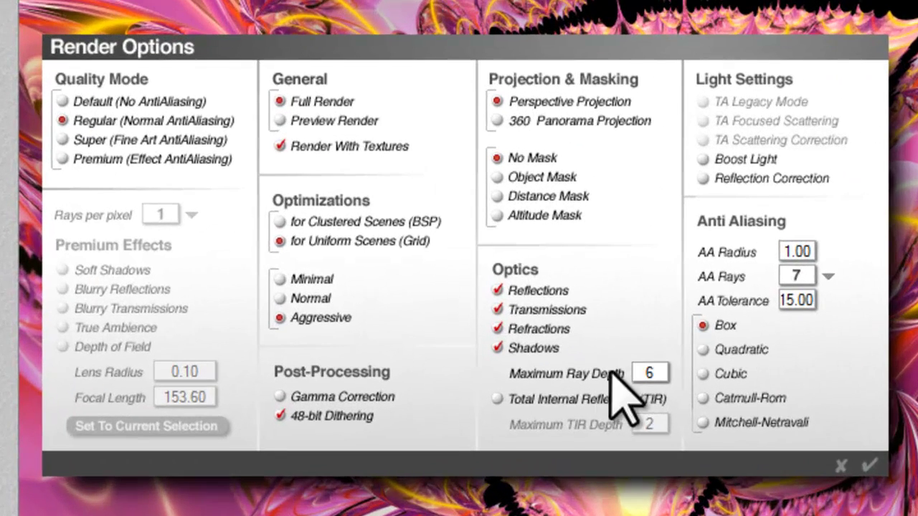
click(607, 348)
text(12)
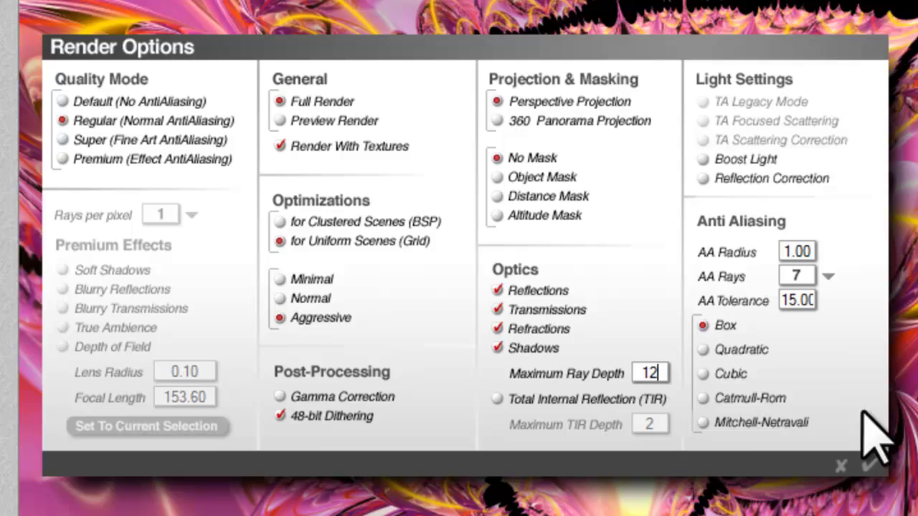
click(869, 466)
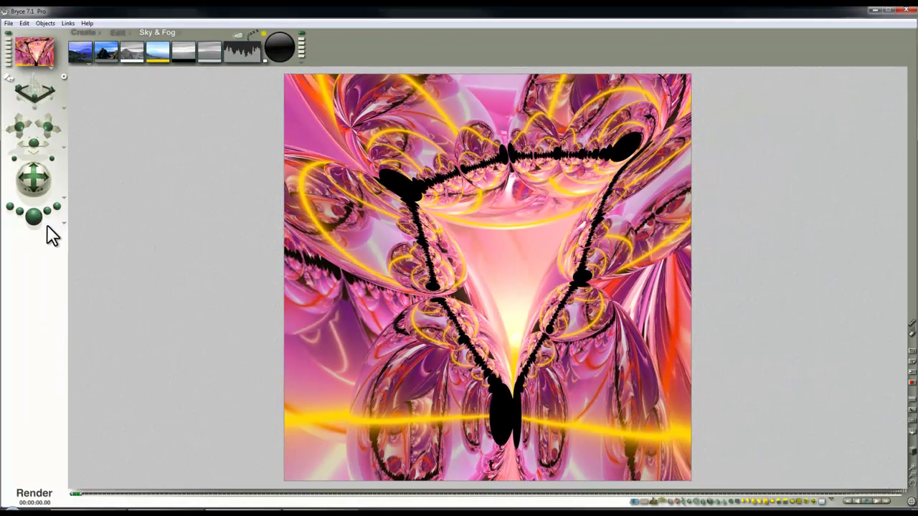
click(45, 225)
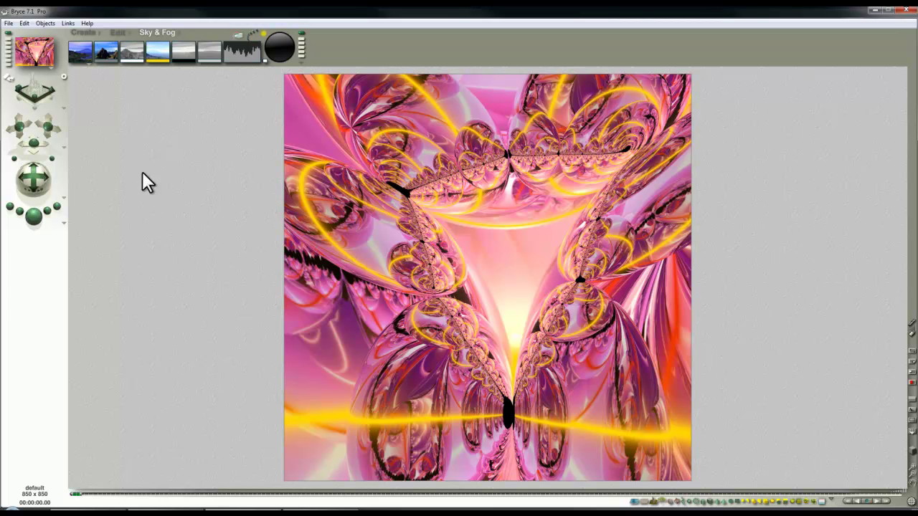
Switch to a different sky mode, make the sun glow colour green, and re-render
click(86, 63)
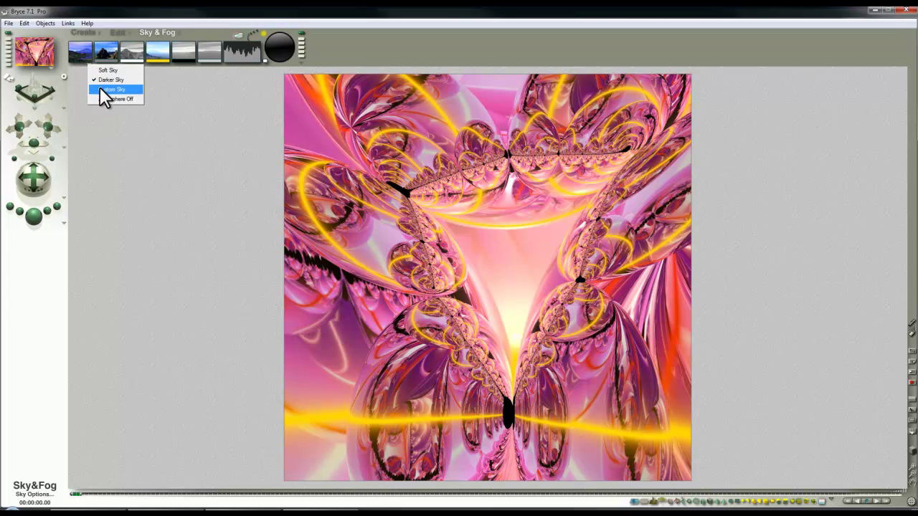
click(100, 88)
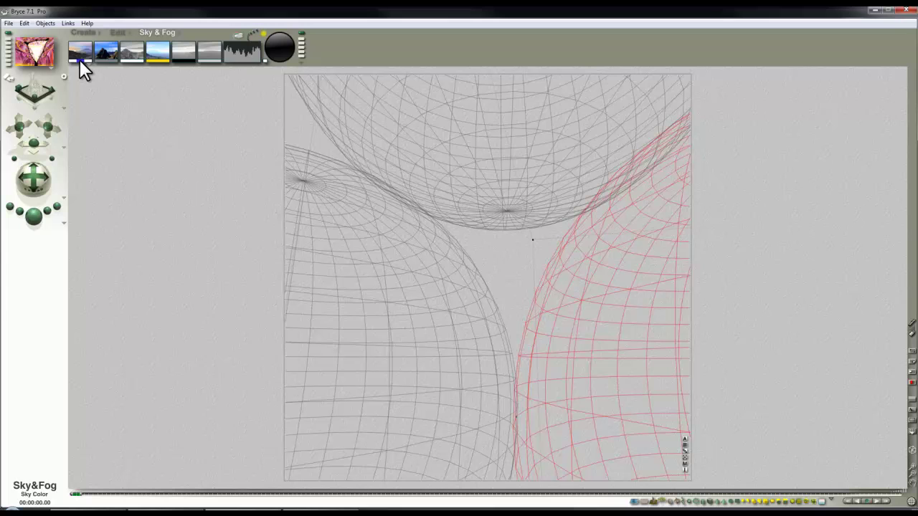
drag(78, 60, 116, 86)
click(34, 215)
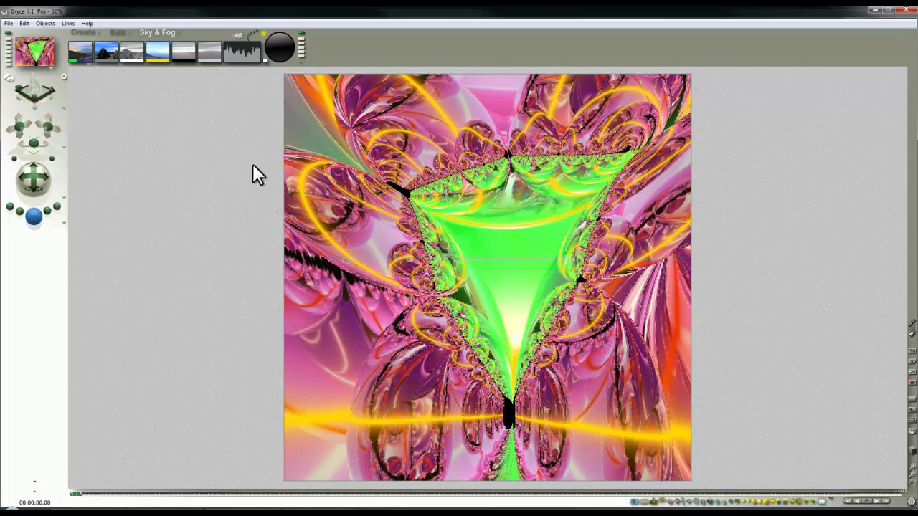
click(144, 151)
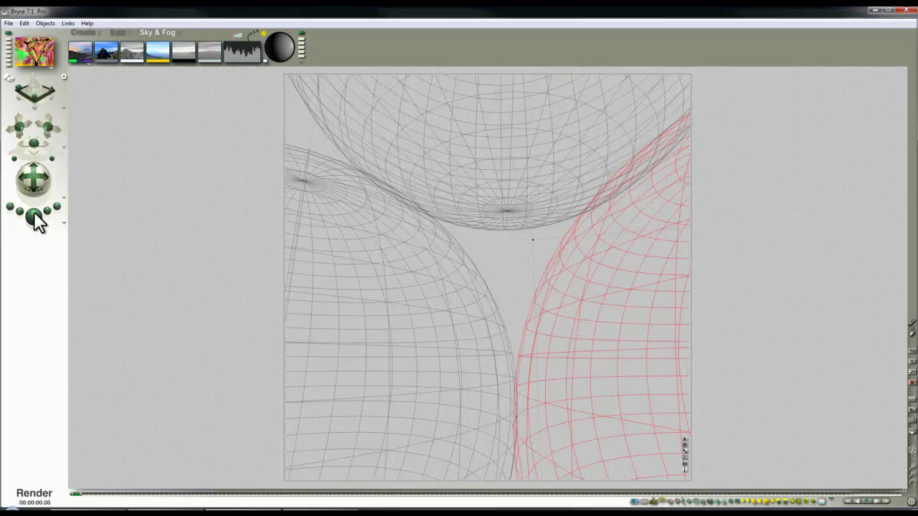